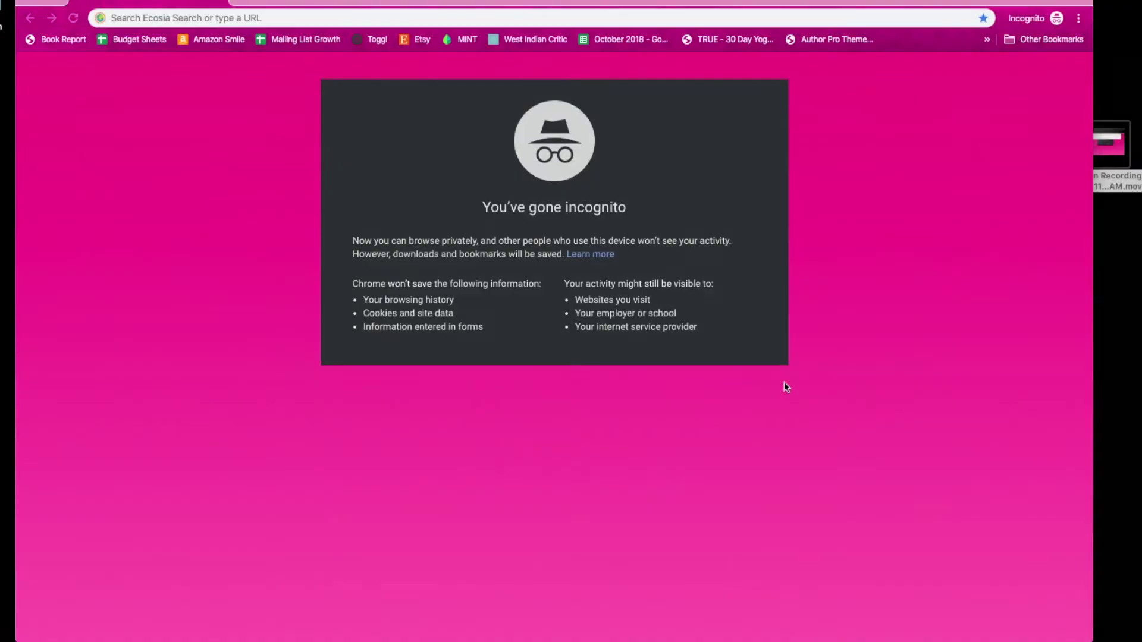
Load bookfunnel.com in the incognito Chrome window
left_click(447, 18)
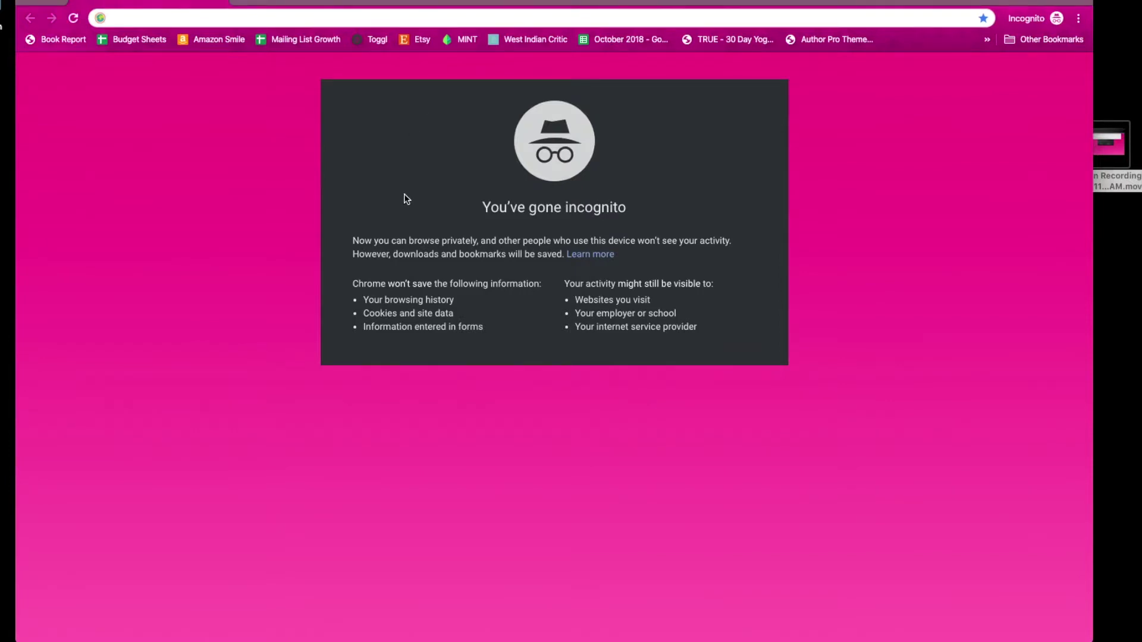
type("bookfunnel.c")
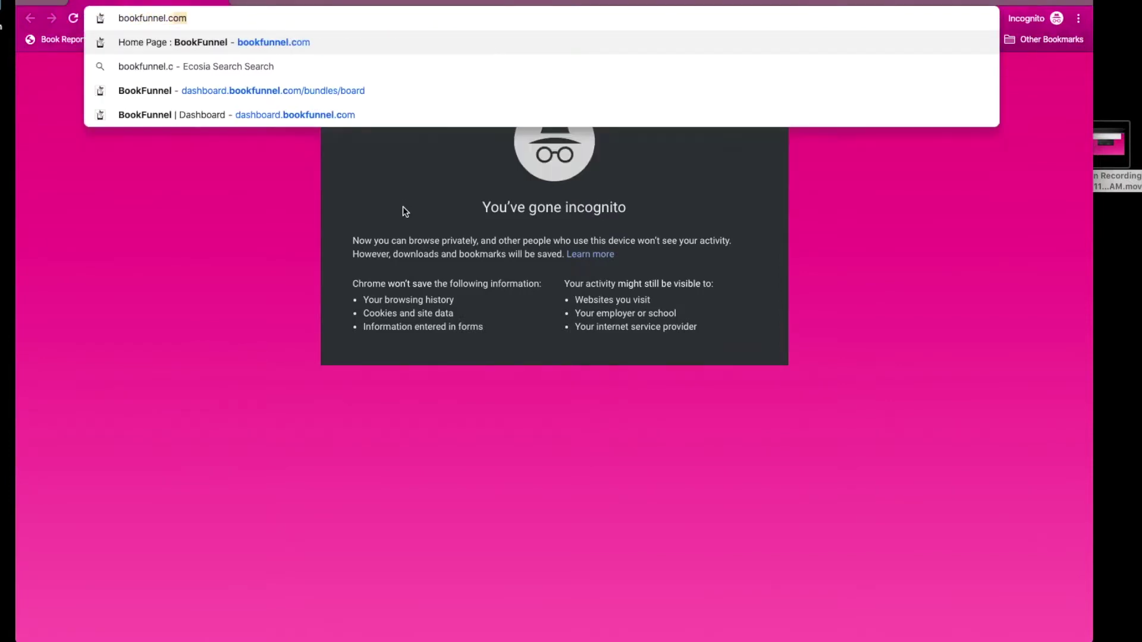
type("om")
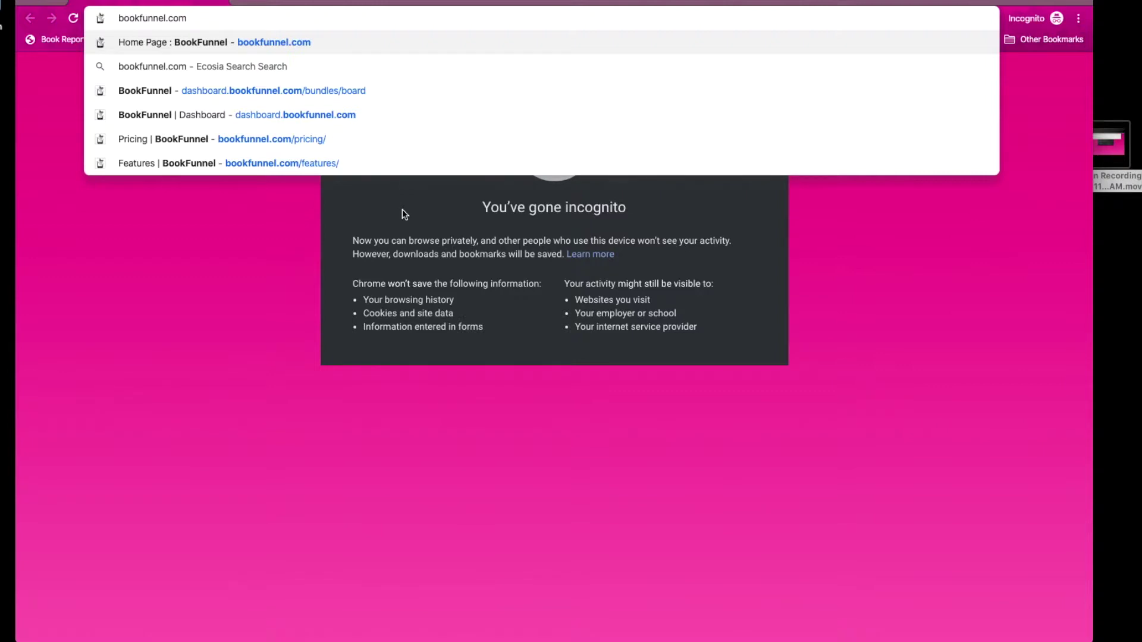
key("Return")
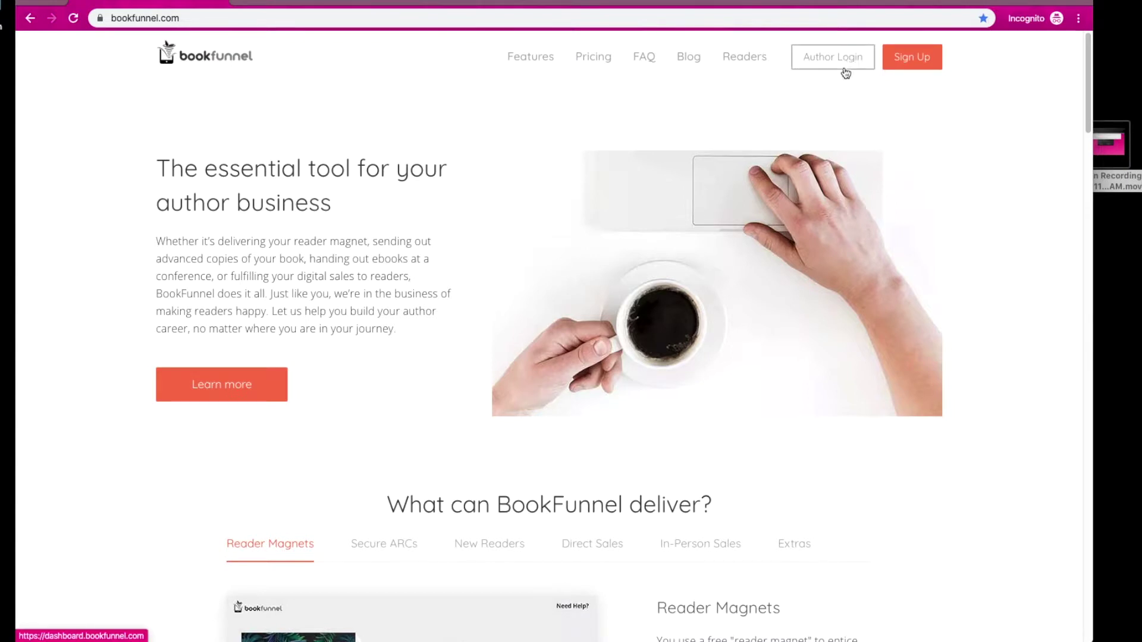
Open the Pricing page and look over the First-Time Author, Mid-List Author and Bestseller plans
left_click(910, 62)
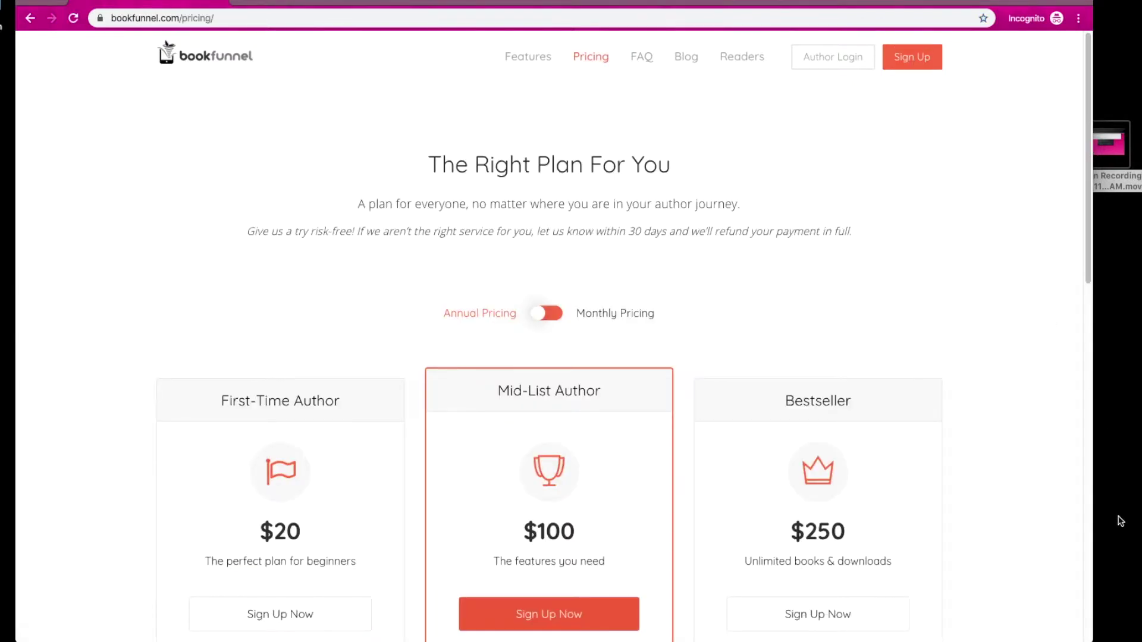
scroll(816, 509, "down", 3)
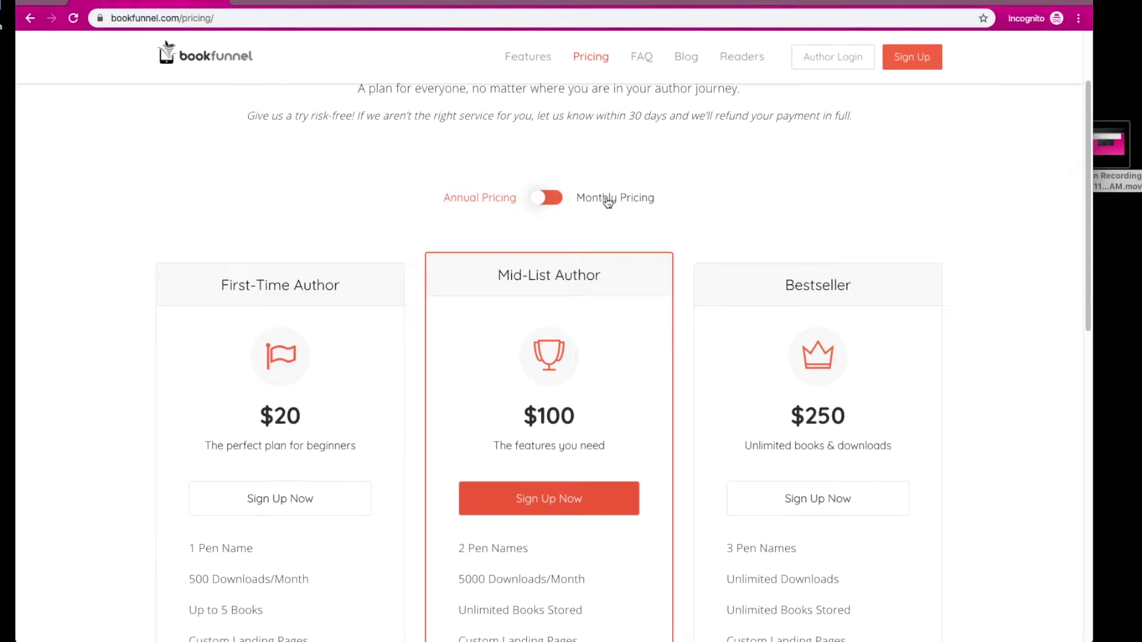
scroll(605, 204, "up", 3)
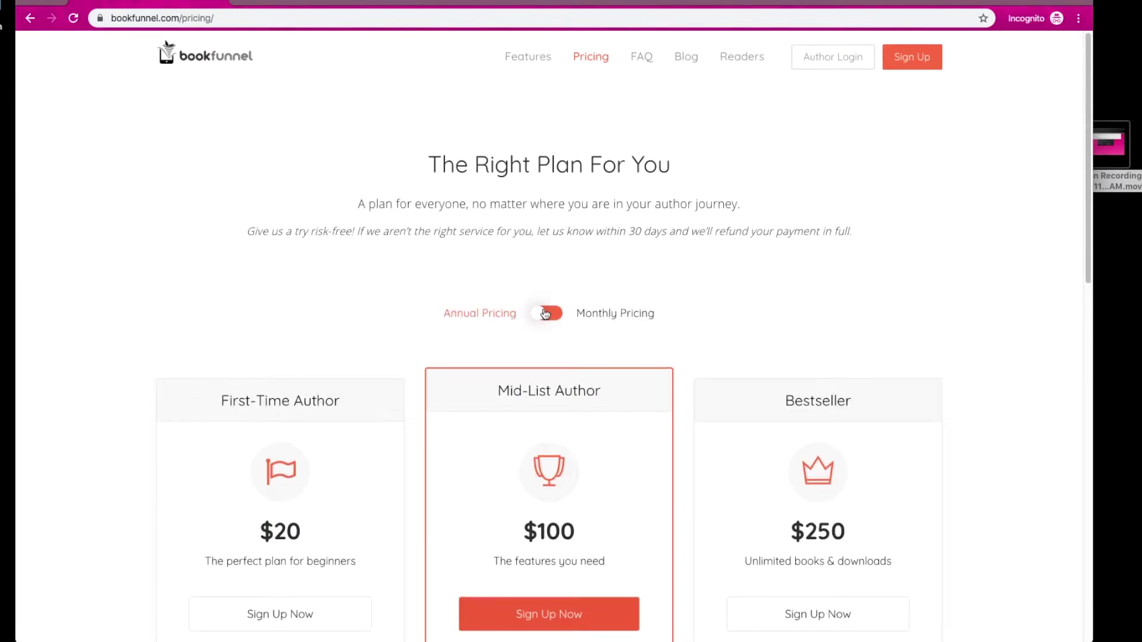
Switch the pricing toggle to Monthly and scroll down through the plan features
left_click(545, 316)
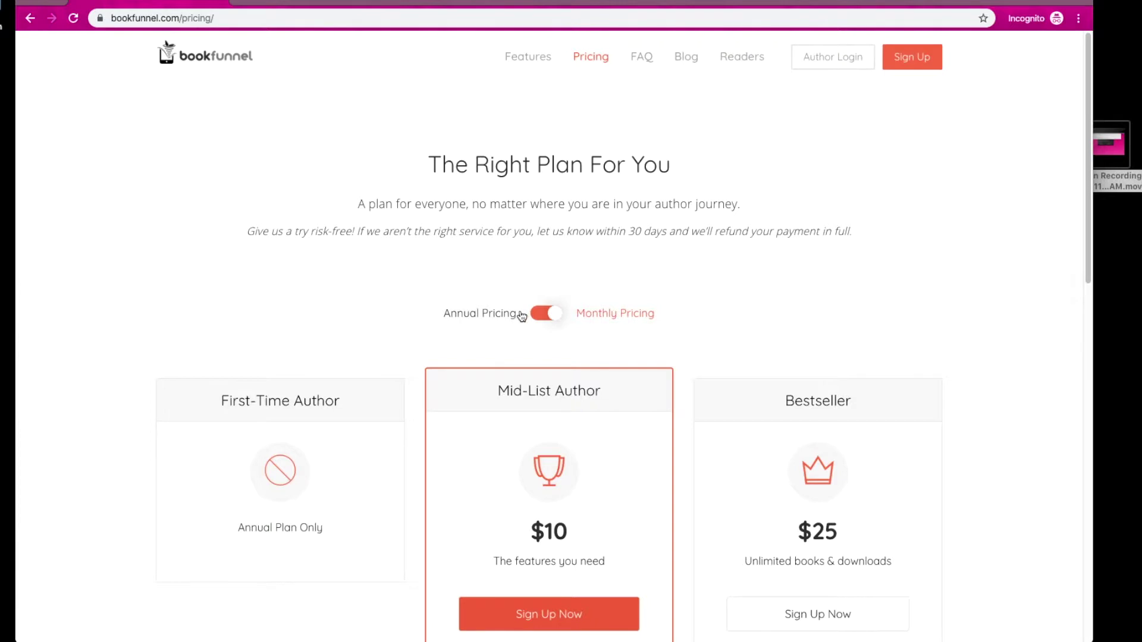
scroll(521, 315, "down", 1)
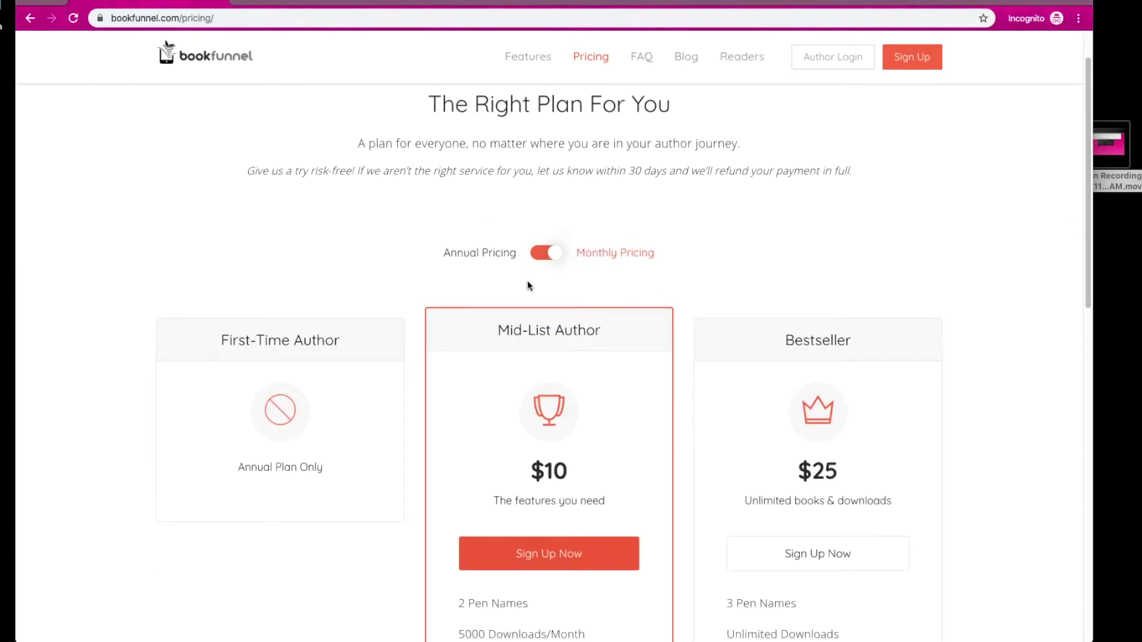
scroll(527, 281, "down", 1)
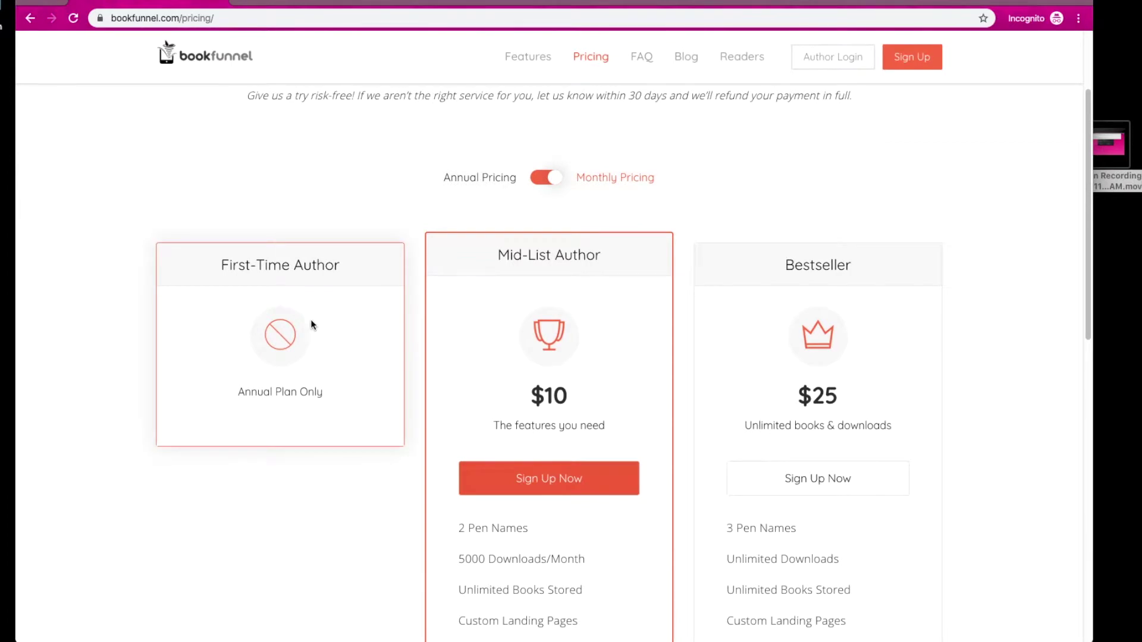
scroll(295, 317, "down", 1)
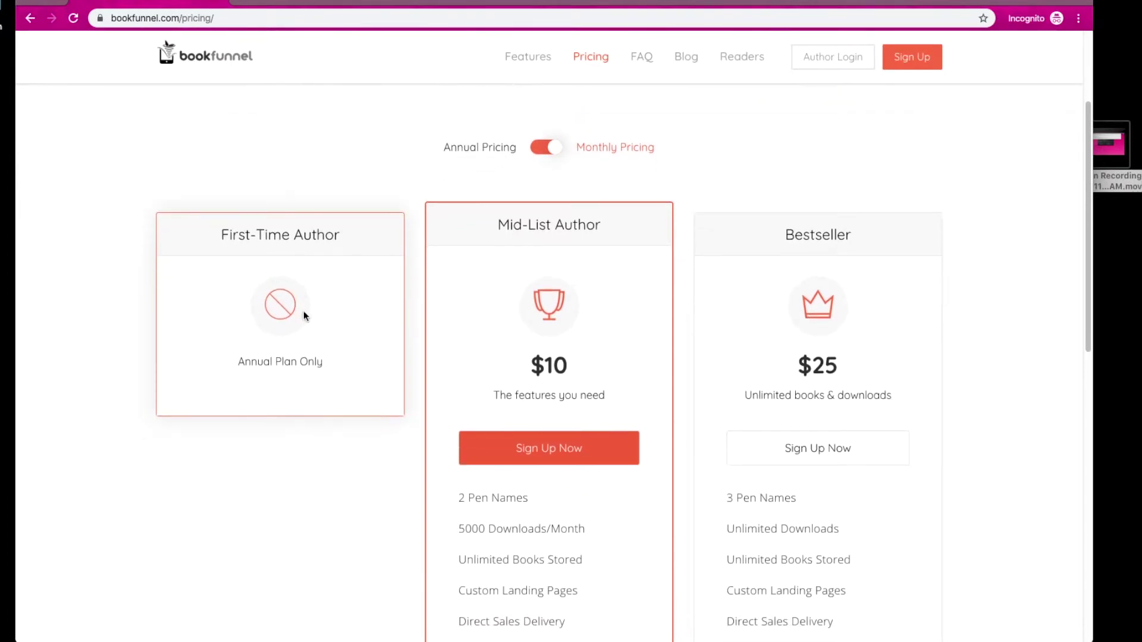
scroll(420, 345, "down", 2)
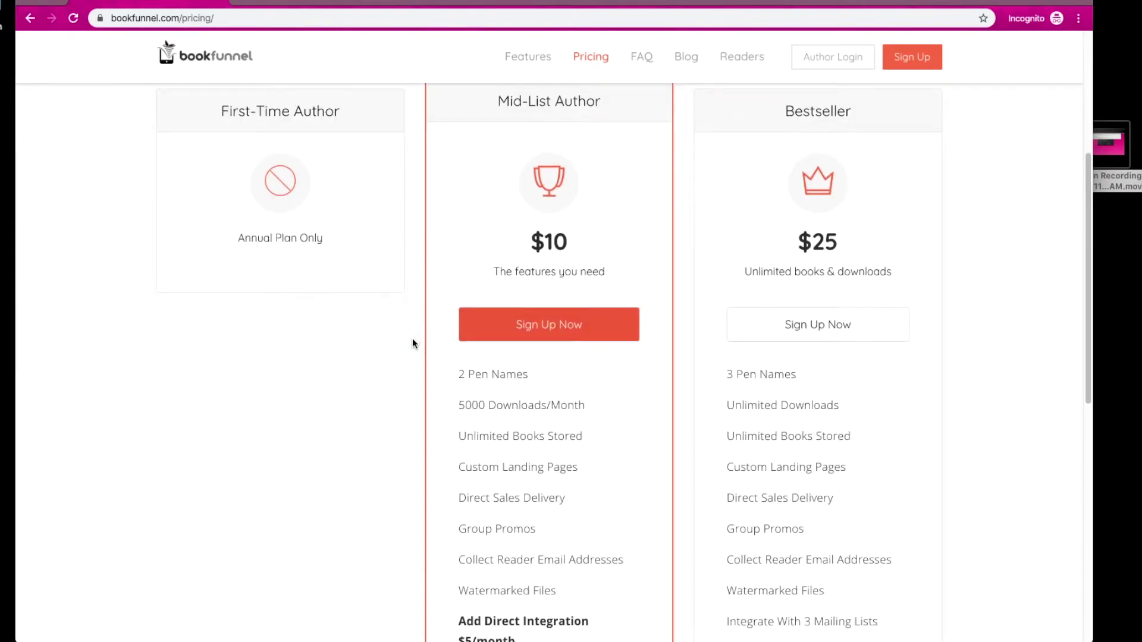
scroll(413, 337, "down", 3)
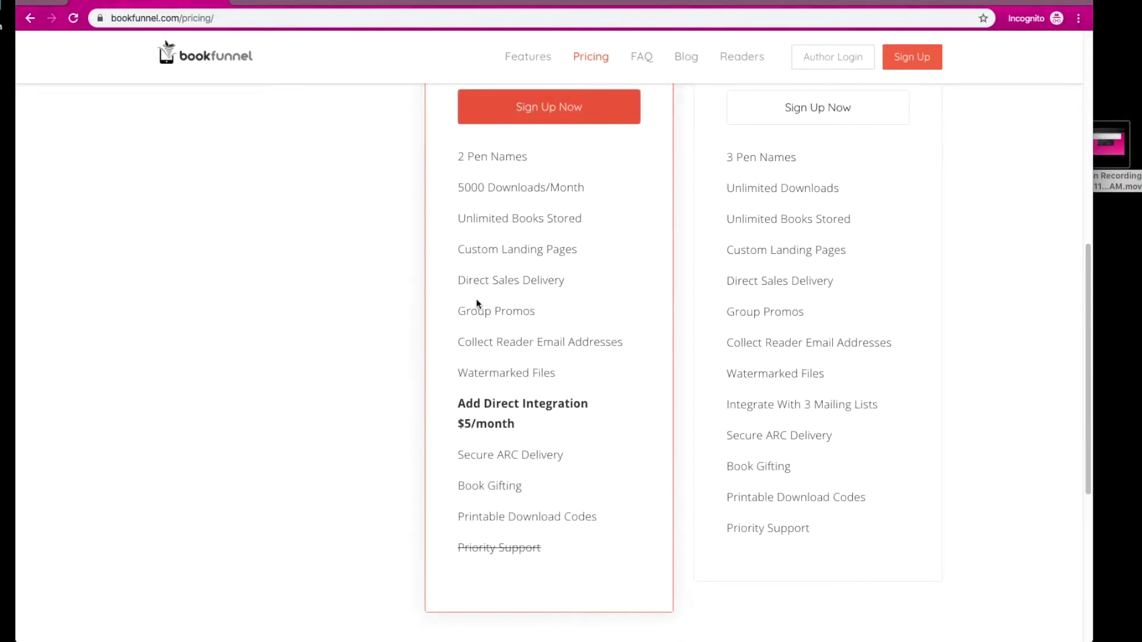
Highlight the Add Direct Integration $5/month, Group Promos and Custom Landing Pages feature lines
left_click_drag(516, 423, 453, 402)
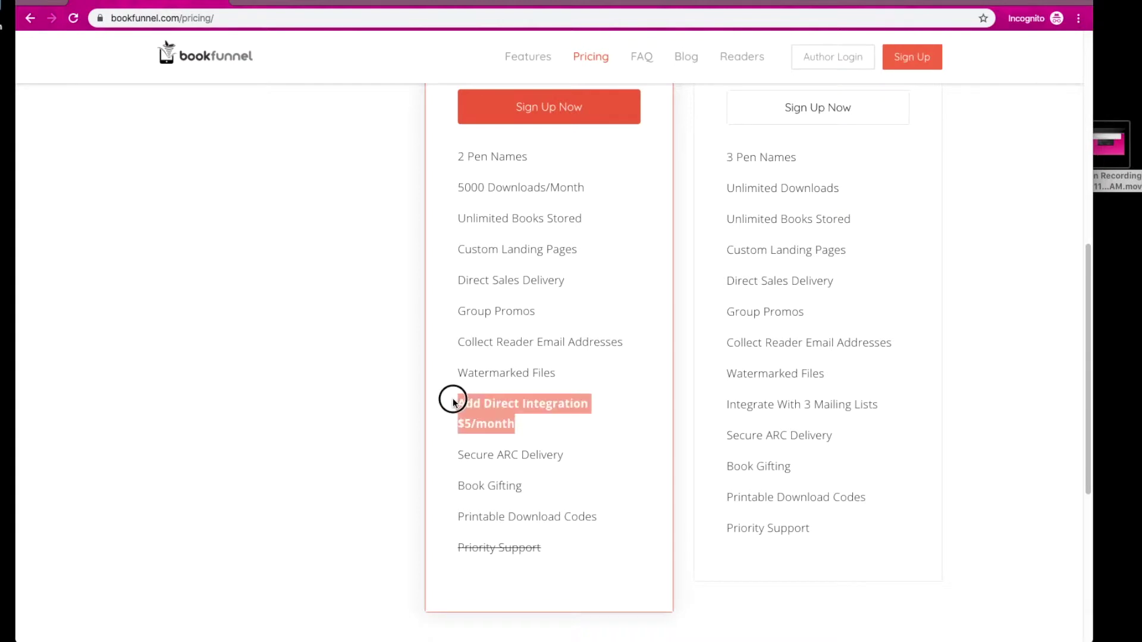
left_click(535, 422)
left_click(539, 312)
left_click_drag(539, 311, 450, 310)
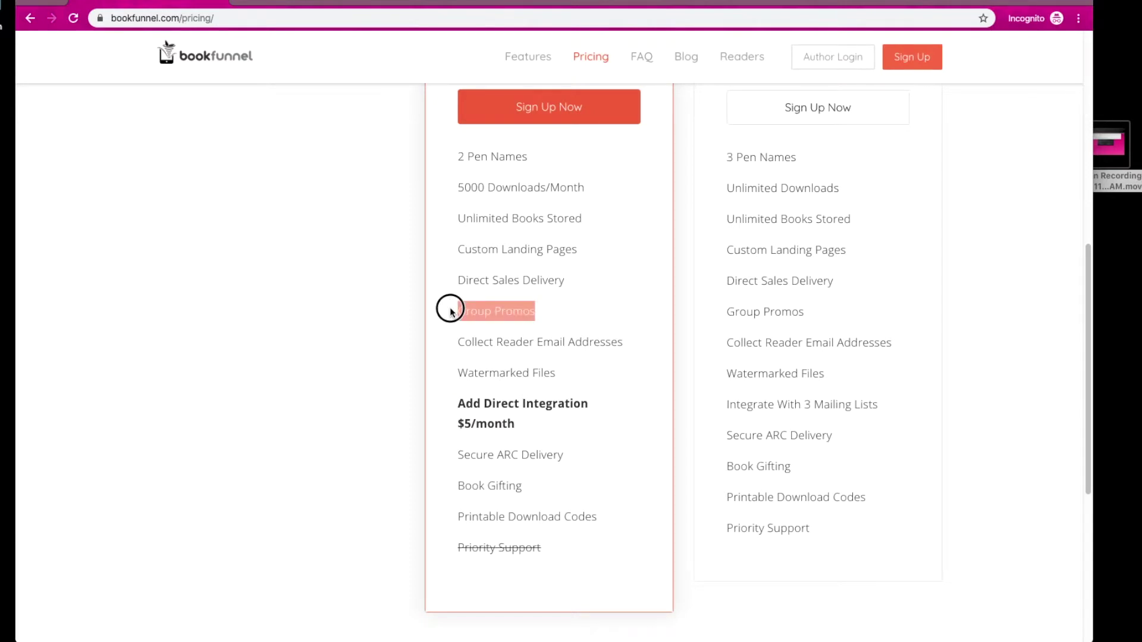
left_click_drag(583, 250, 458, 251)
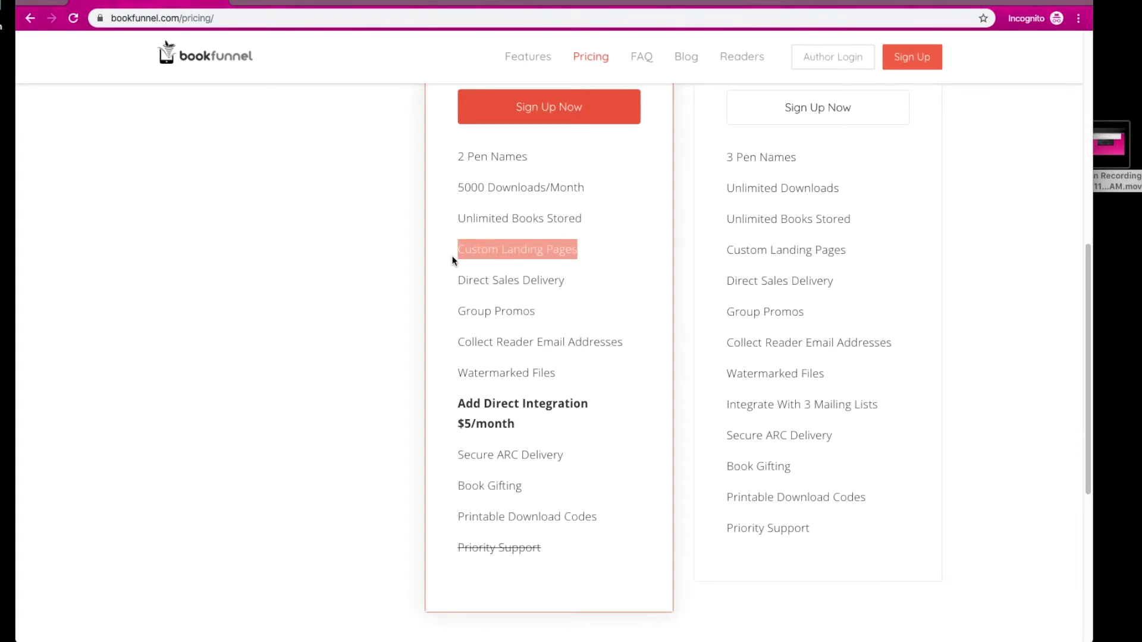
scroll(511, 233, "up", 7)
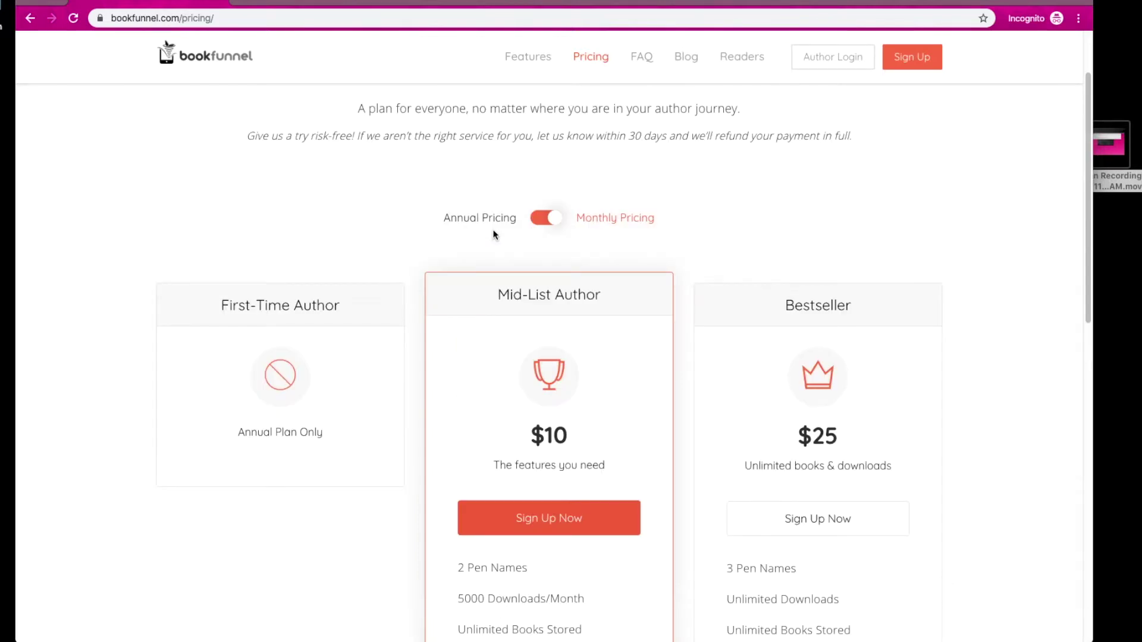
scroll(473, 244, "down", 5)
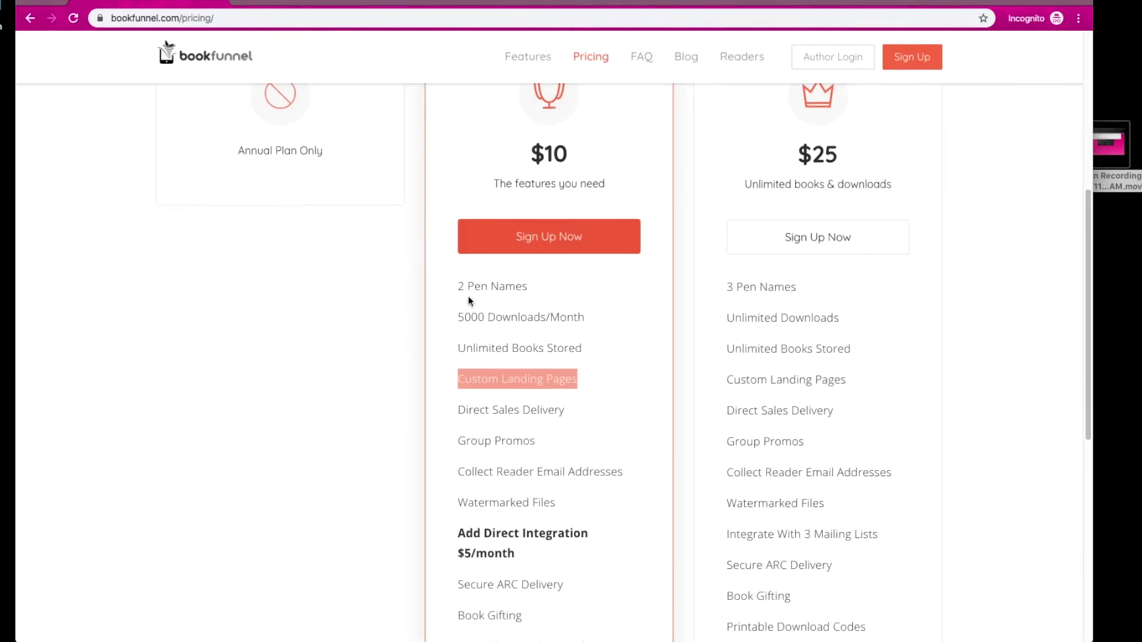
left_click(468, 301)
scroll(468, 301, "up", 5)
scroll(468, 300, "up", 2)
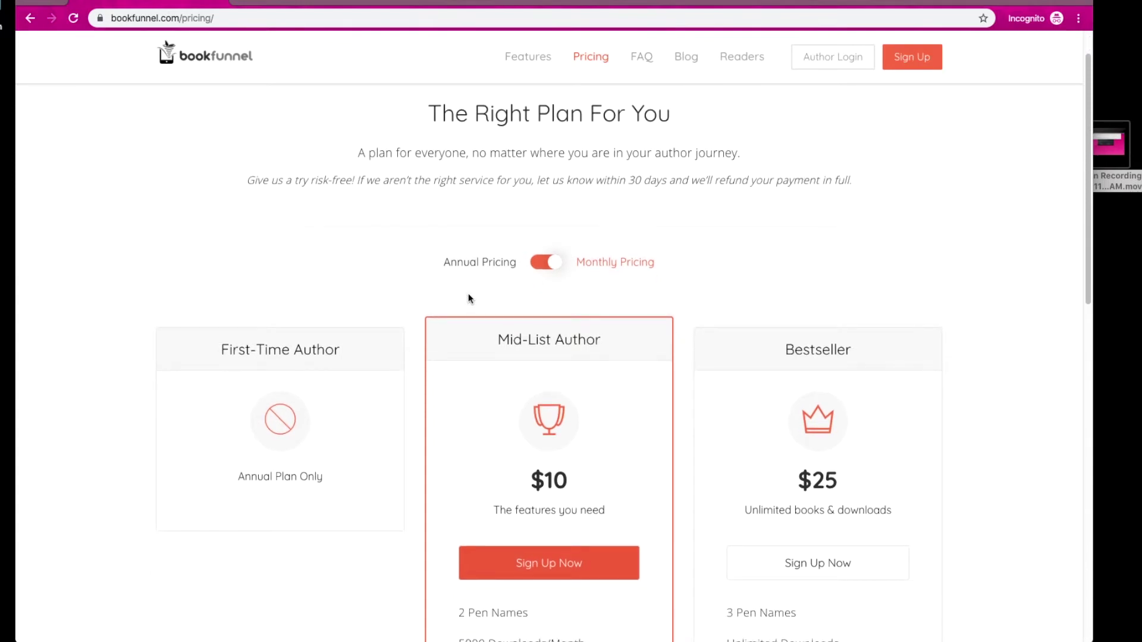
scroll(463, 299, "down", 2)
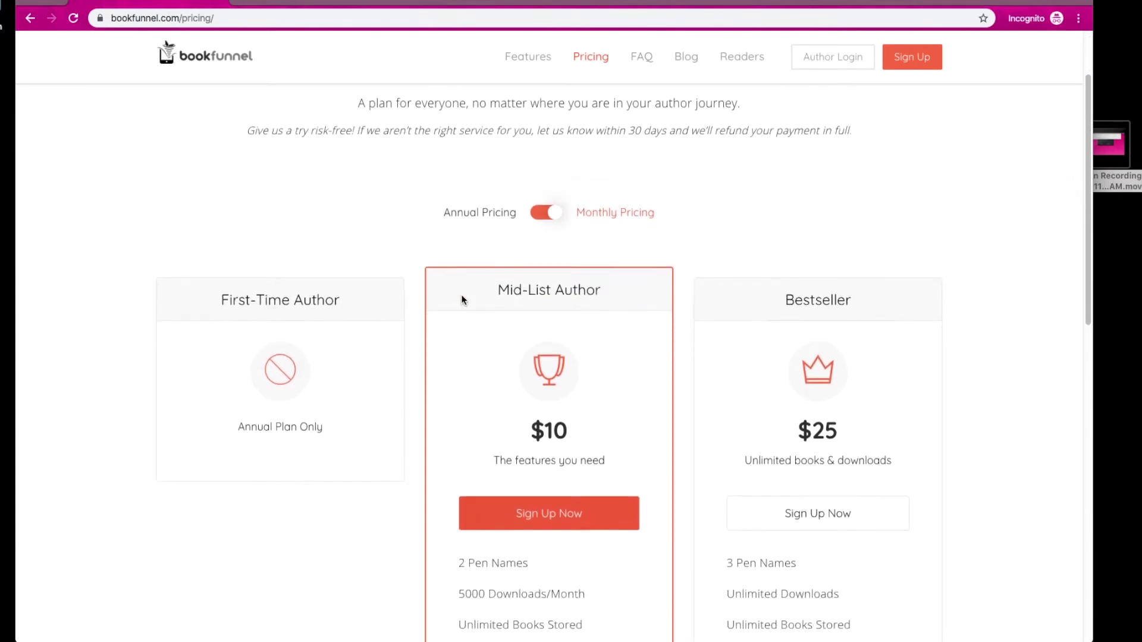
scroll(461, 295, "down", 5)
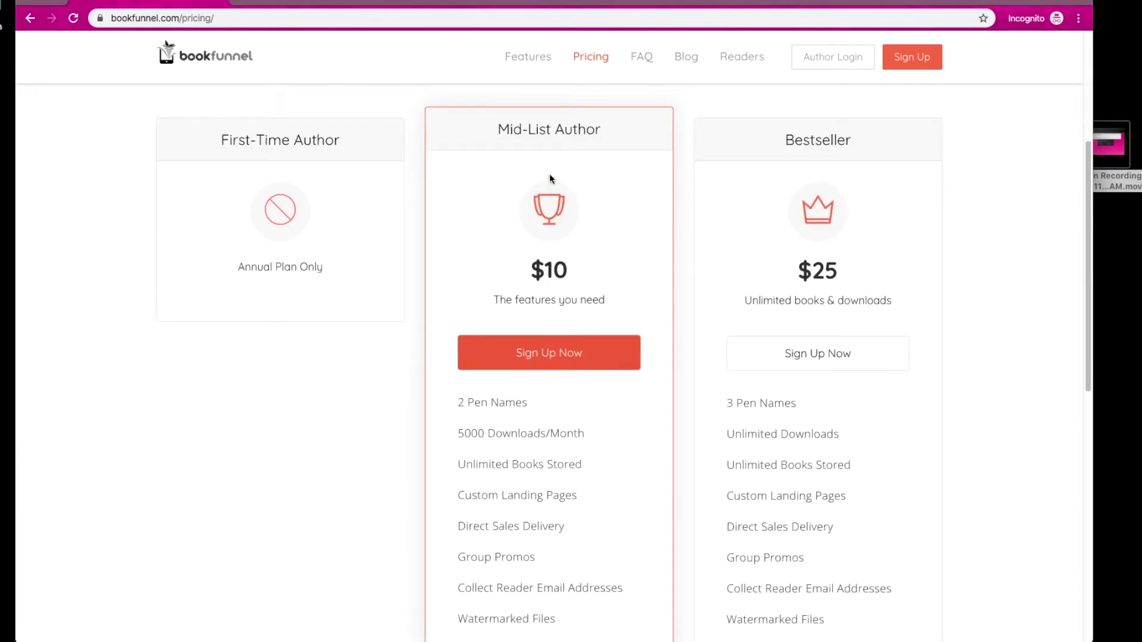
Open the Mid-List Author monthly sign-up form, then enter bookfunnel.com in a new incognito tab
left_click(555, 360)
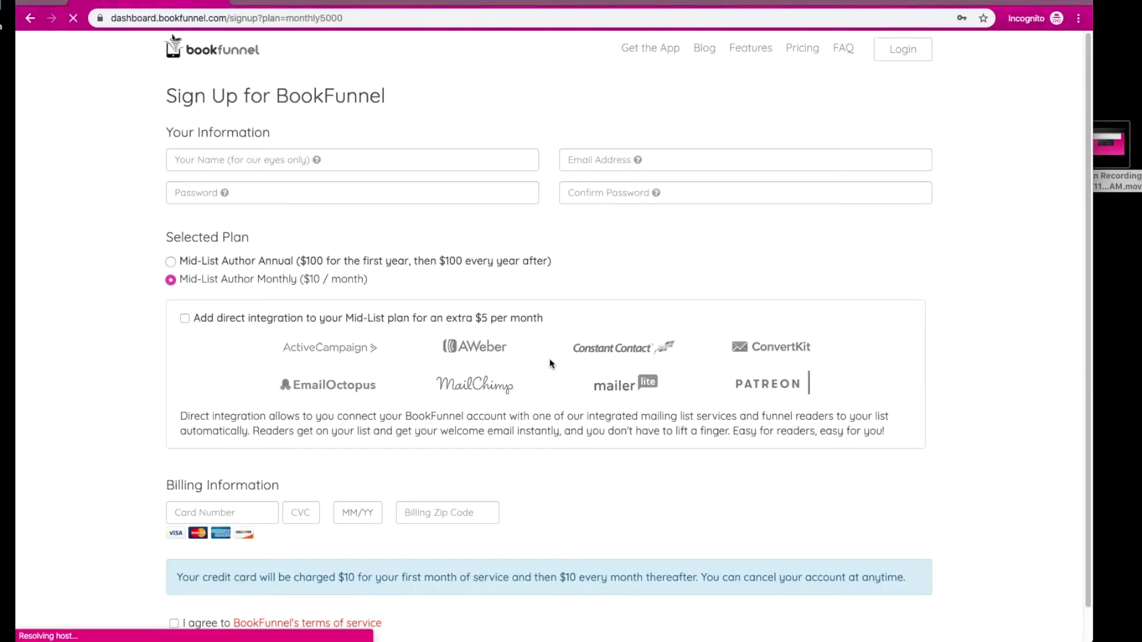
scroll(475, 360, "down", 1)
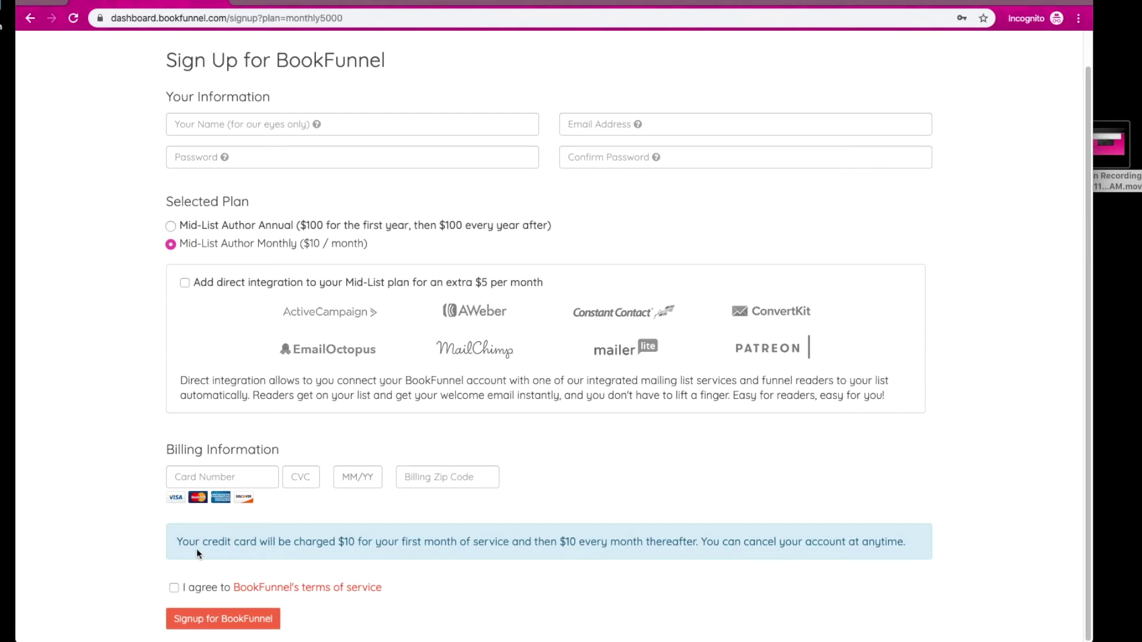
left_click(245, 3)
type("bookfunnel.com")
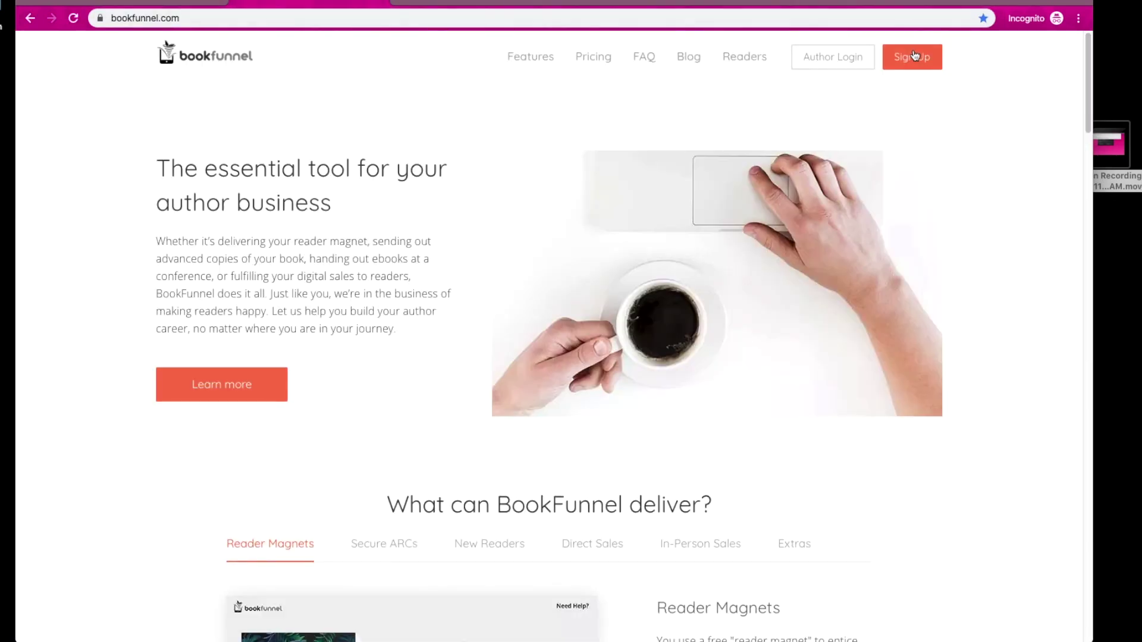
Log in through Author Login using the saved email and password
left_click(838, 55)
left_click(319, 163)
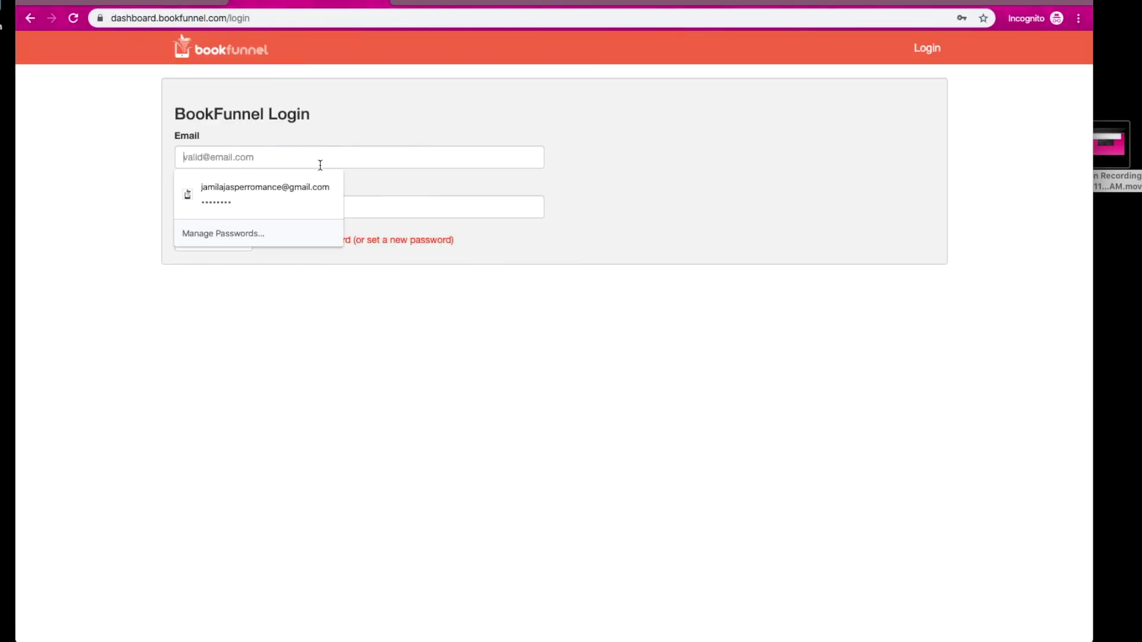
left_click(284, 191)
left_click(220, 239)
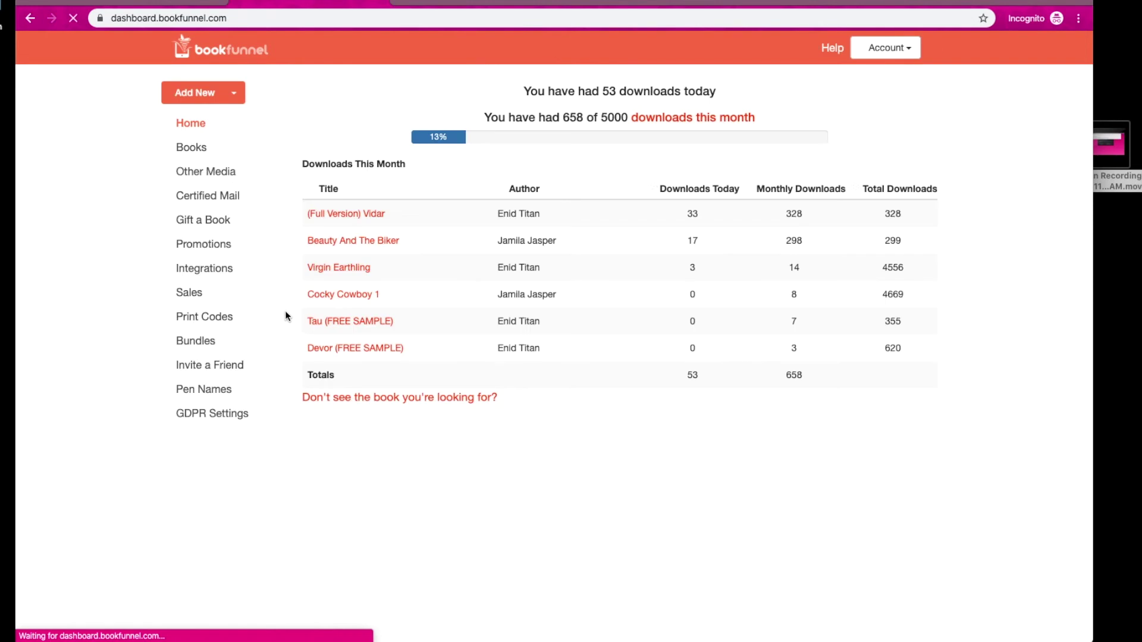